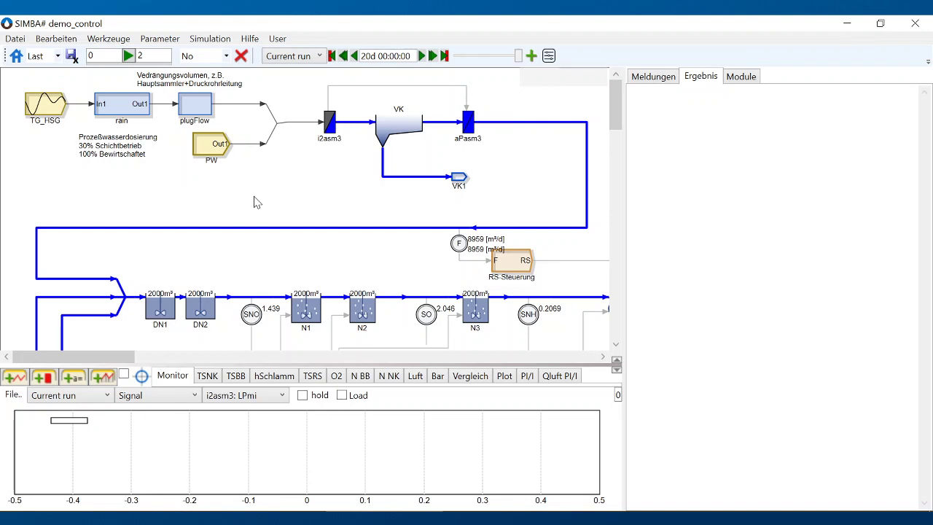
# Step: View the results for the long flow line above the DN1 and DN2 tanks, and create a new empty project
pyautogui.click(252, 228)
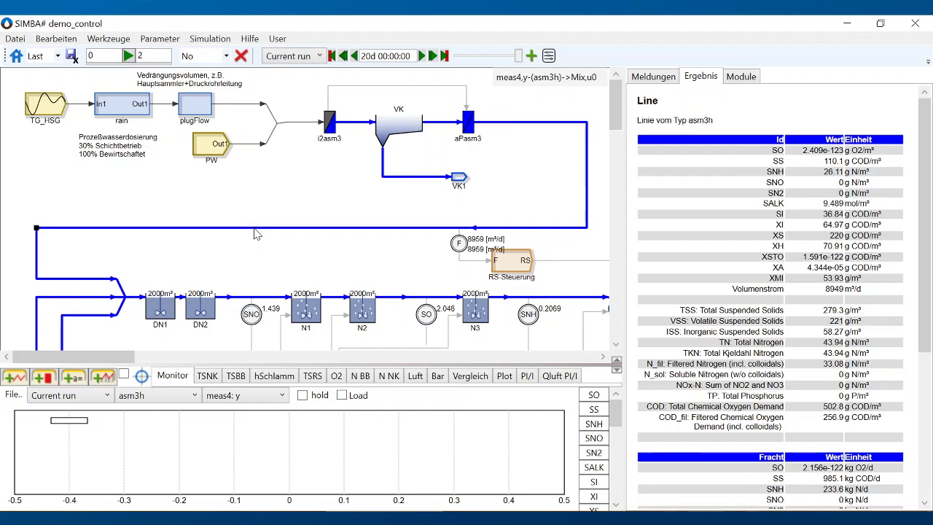
pyautogui.click(22, 42)
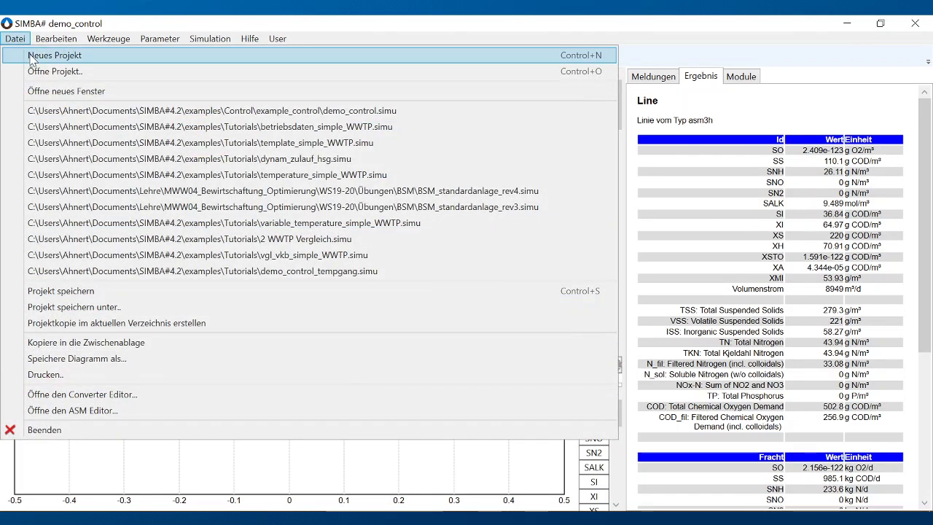
pyautogui.click(31, 57)
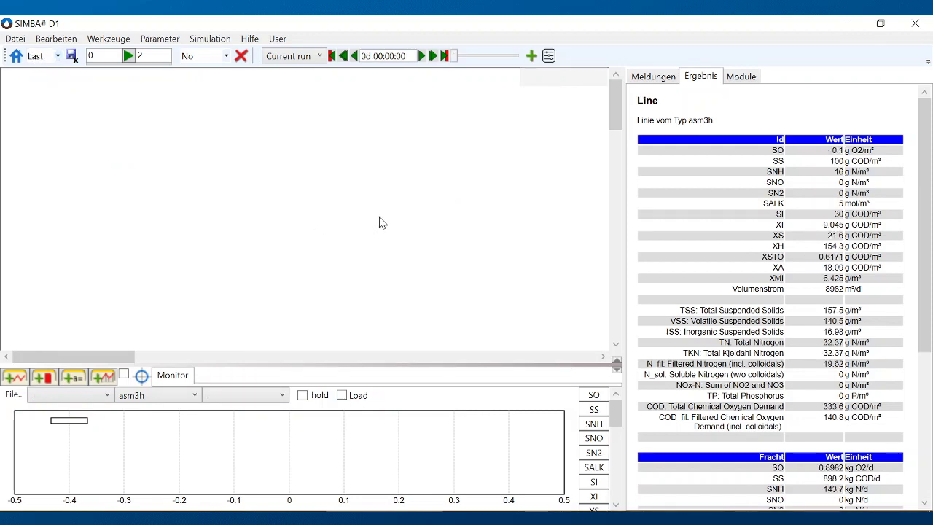
# Step: Place a Constant source block from the ICA & Signal modules on the left side of the empty diagram
pyautogui.click(737, 79)
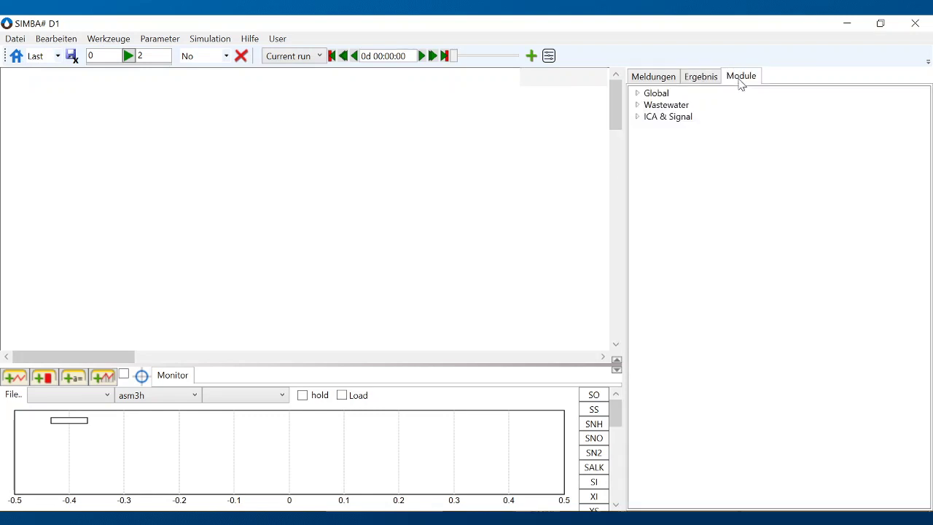
pyautogui.click(638, 117)
pyautogui.click(651, 129)
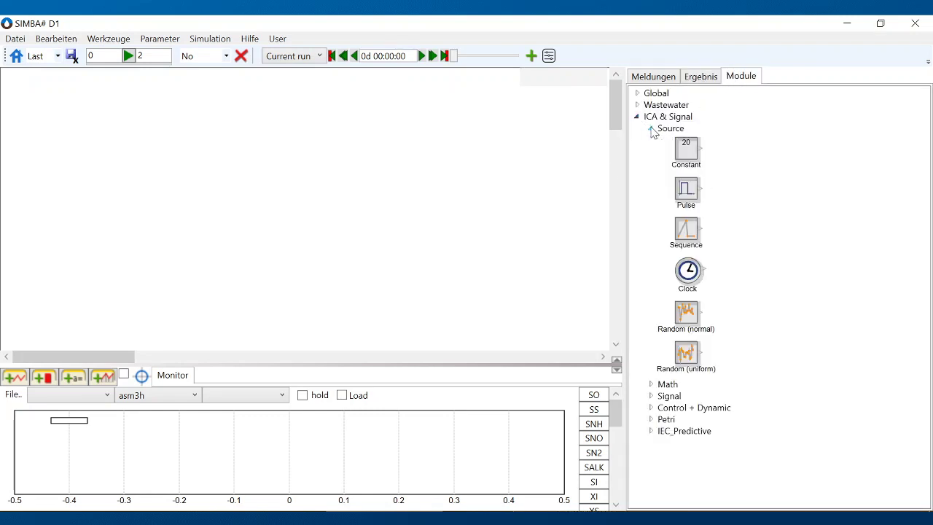
pyautogui.click(688, 153)
pyautogui.moveTo(688, 153); pyautogui.dragTo(130, 165)
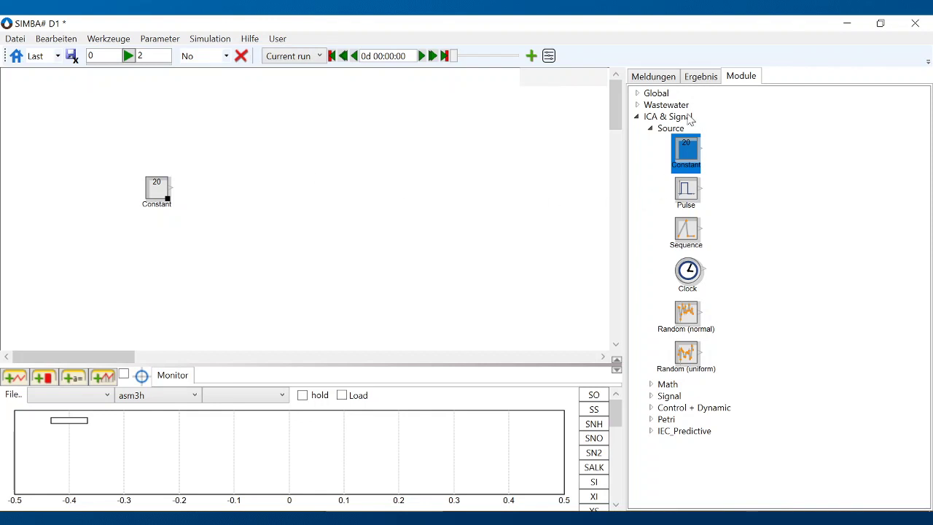
# Step: Place a Sink block from the Global Routing modules to the right of the Constant block, level with it
pyautogui.click(638, 95)
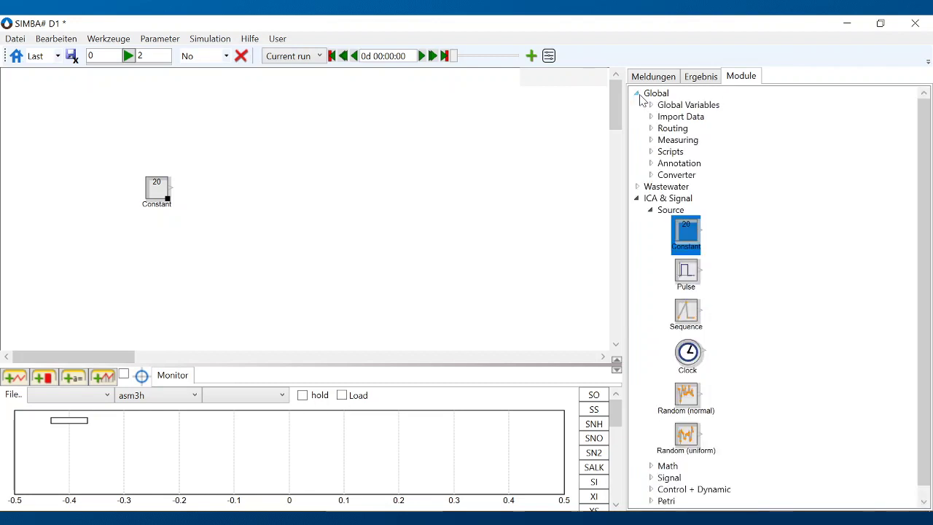
pyautogui.click(651, 128)
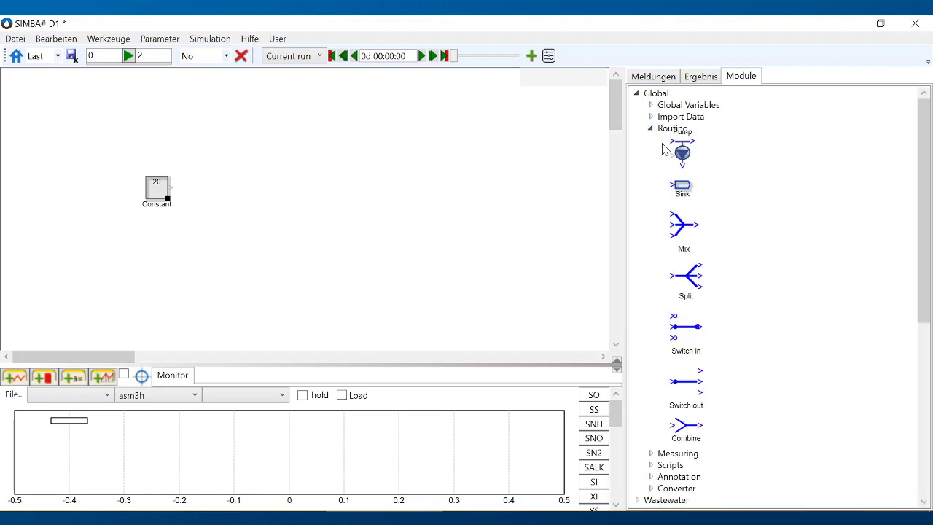
pyautogui.moveTo(683, 188); pyautogui.dragTo(339, 195)
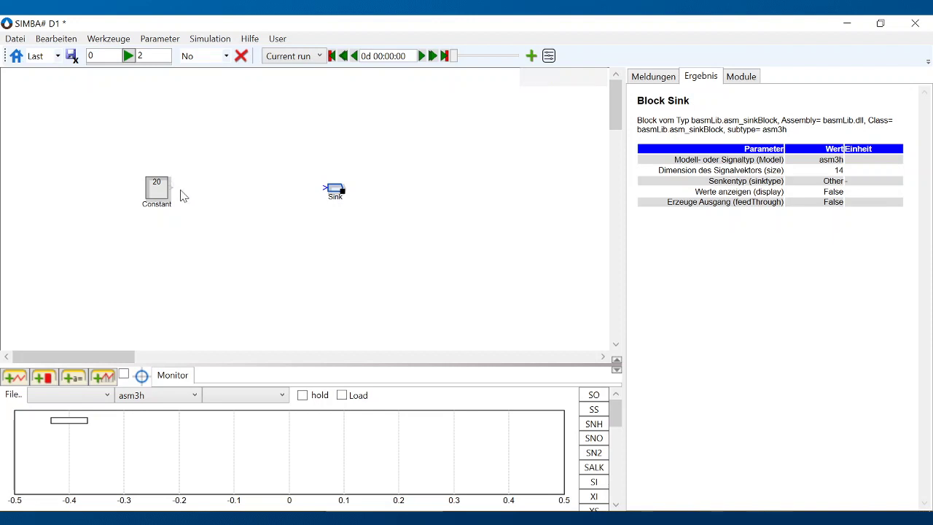
# Step: Set the sink's model type to Signal and connect the Constant block's output to the sink's input
pyautogui.doubleClick(333, 191)
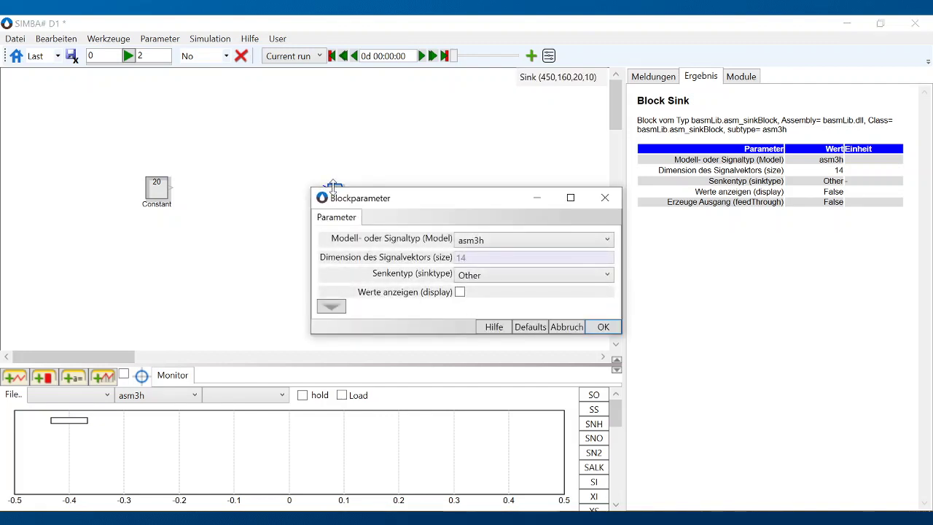
pyautogui.click(486, 241)
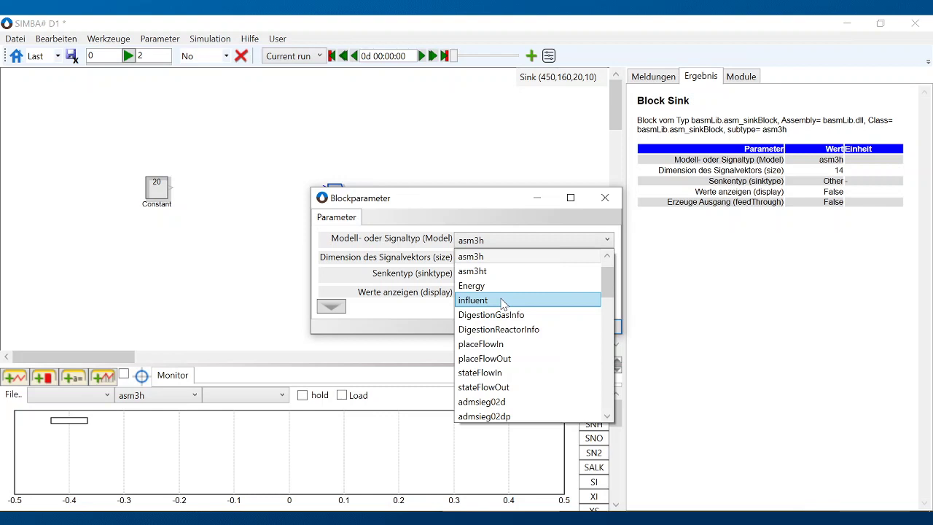
pyautogui.scroll(1, 501, 303)
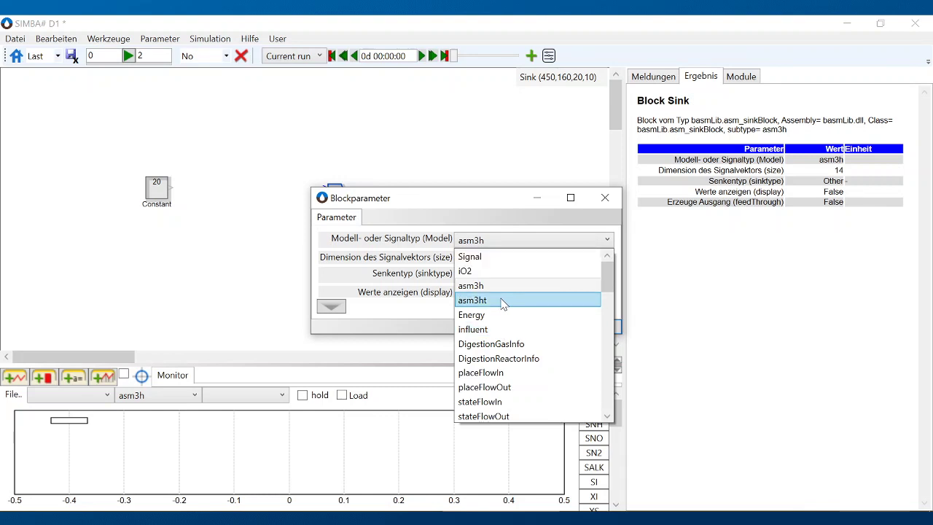
pyautogui.click(502, 257)
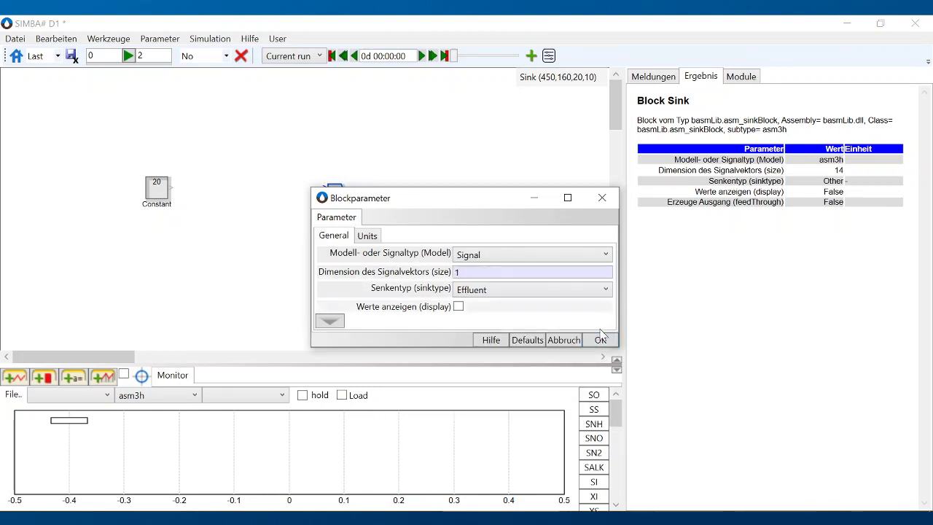
pyautogui.click(600, 341)
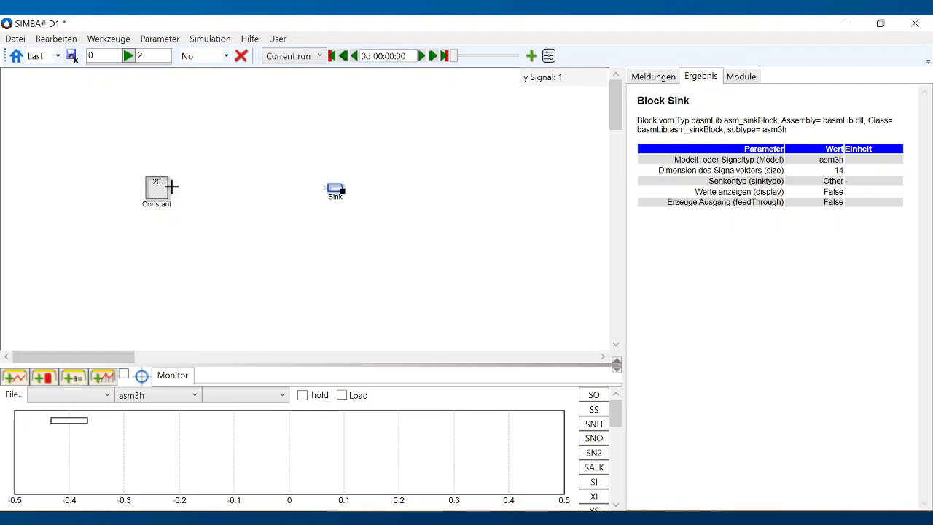
pyautogui.moveTo(172, 187); pyautogui.dragTo(325, 188)
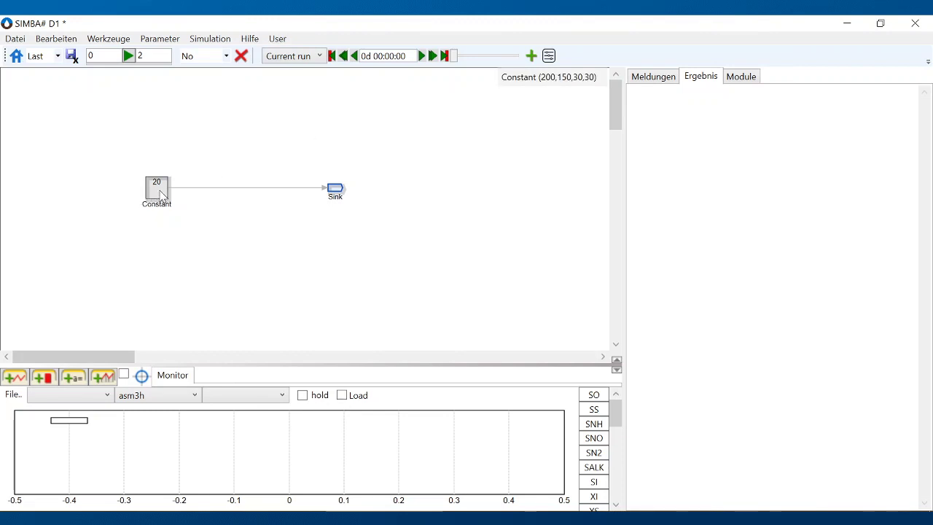
# Step: Set the Constant block's signal vector dimension to 4 and accept the block parameters
pyautogui.doubleClick(161, 195)
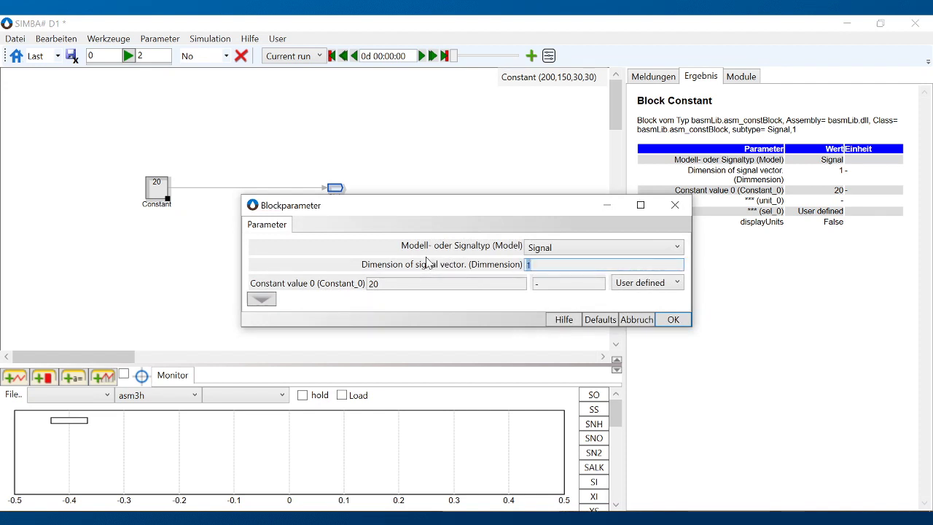
pyautogui.write('4')
pyautogui.click(669, 321)
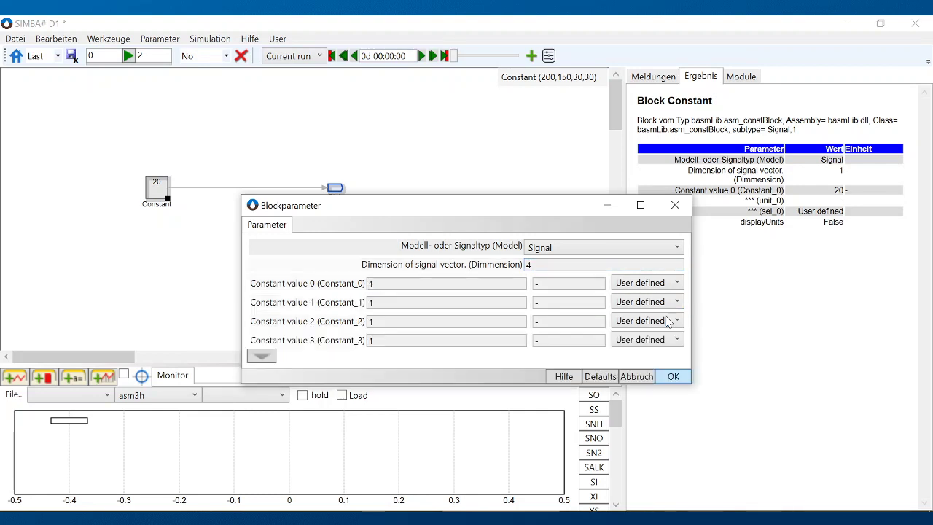
pyautogui.click(669, 377)
# Step: Delete the connection between the Constant block and the sink, and set the sink's signal vector dimension to 4
pyautogui.click(235, 189)
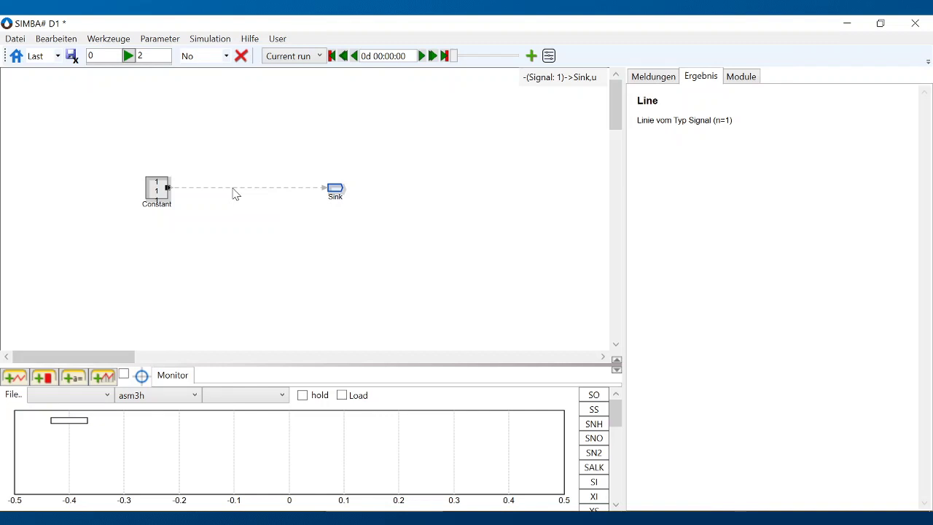
pyautogui.press('Delete')
pyautogui.doubleClick(336, 189)
pyautogui.click(403, 266)
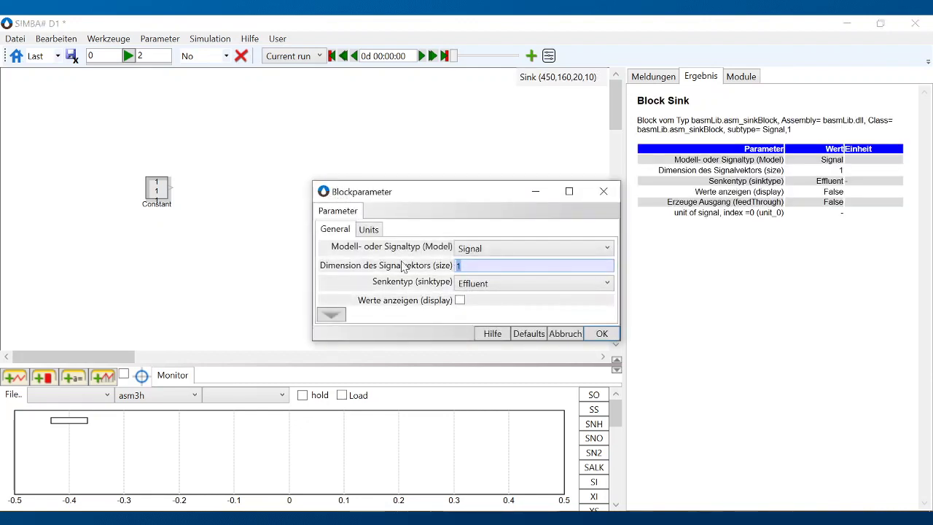
pyautogui.write('4')
pyautogui.click(608, 335)
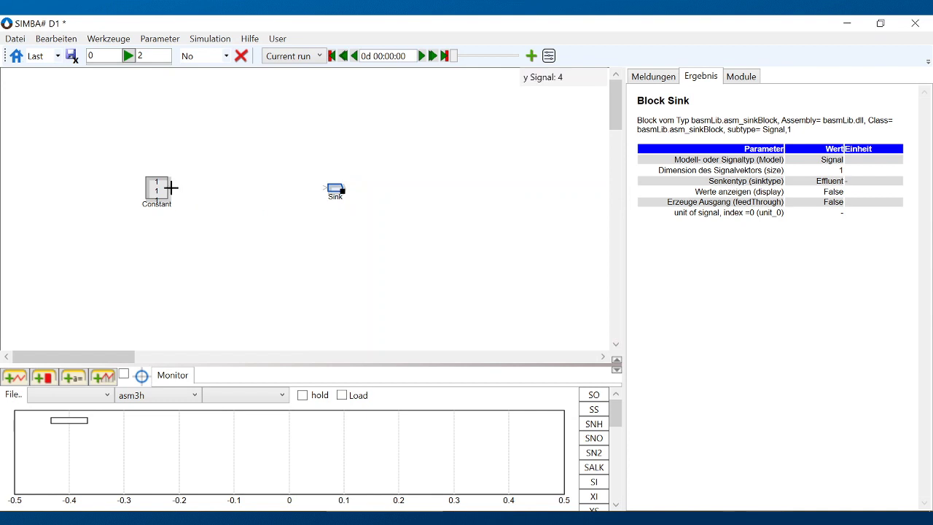
# Step: Reconnect the Constant block to the sink and resize the Constant block to about 25 × 85 so it fits its four values
pyautogui.moveTo(171, 187)
pyautogui.mouseDown()
pyautogui.moveTo(277, 198)
pyautogui.moveTo(324, 191)
pyautogui.mouseUp()
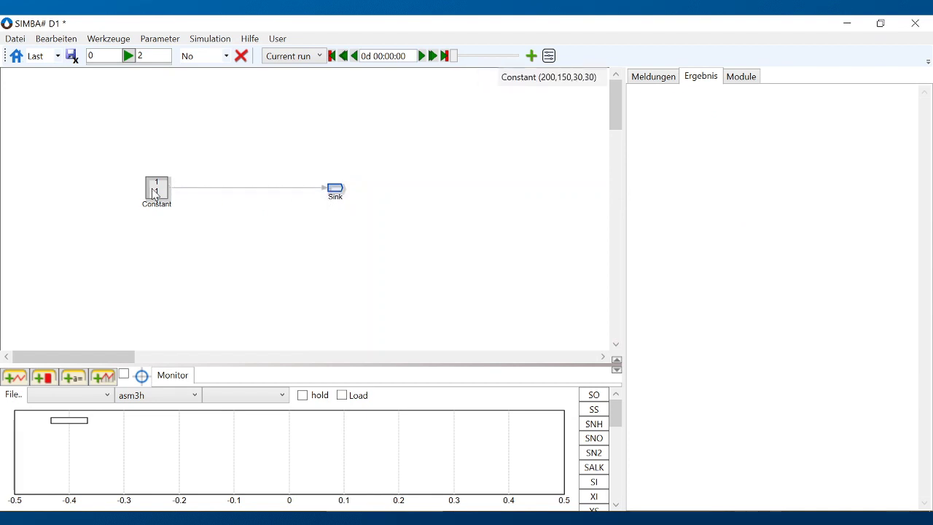
pyautogui.click(156, 192)
pyautogui.moveTo(166, 199); pyautogui.dragTo(163, 219)
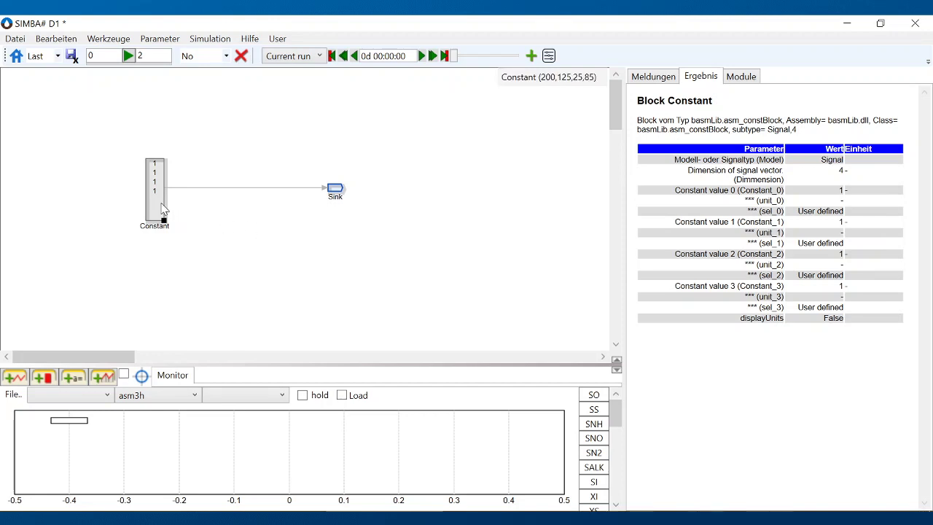
# Step: Move the connected Constant and Sink pair up, and place two copies of each block in rows below it
pyautogui.moveTo(167, 171); pyautogui.dragTo(372, 250)
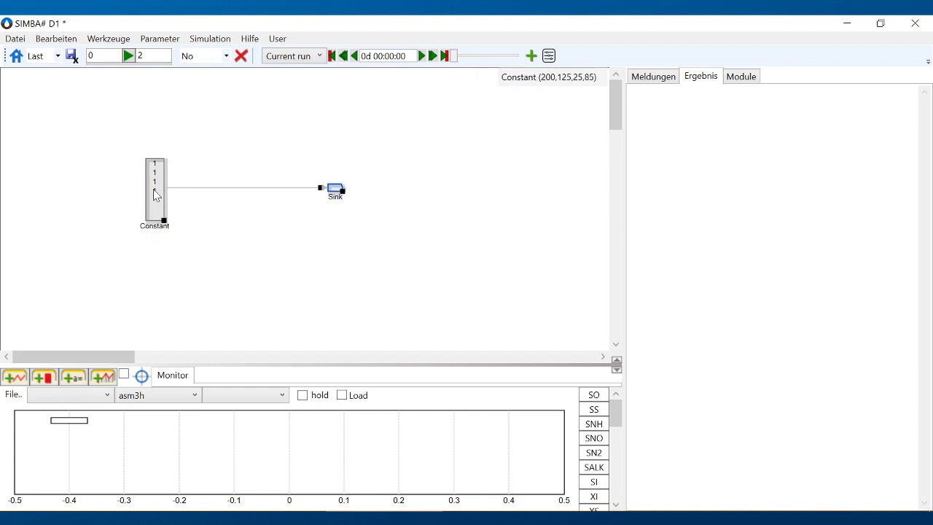
pyautogui.moveTo(153, 196); pyautogui.dragTo(154, 261)
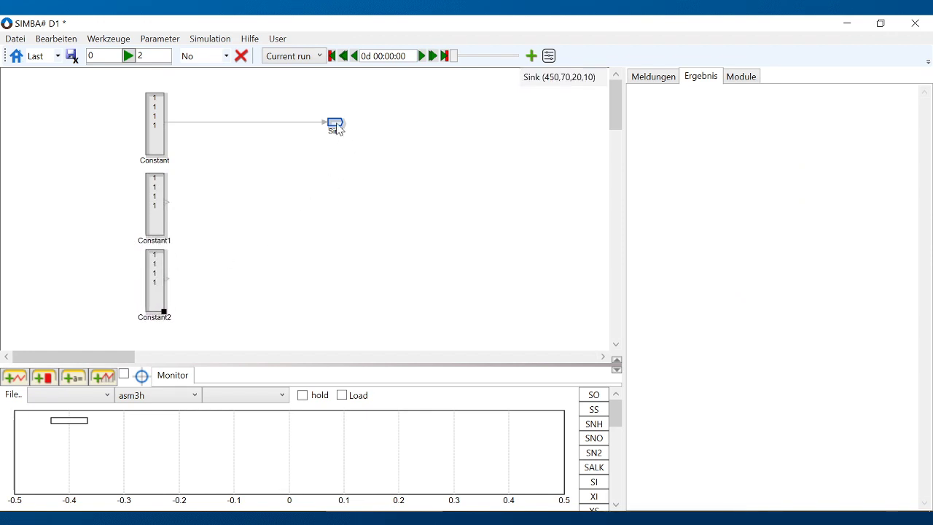
pyautogui.moveTo(337, 128); pyautogui.dragTo(332, 283)
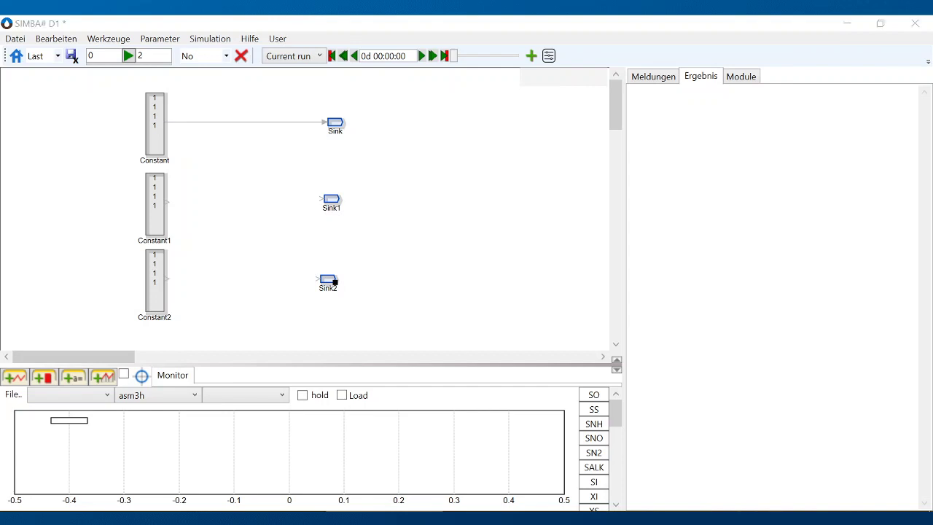
# Step: Set the model type of the middle Constant block to influent, keeping the default concentrations and flow
pyautogui.doubleClick(154, 204)
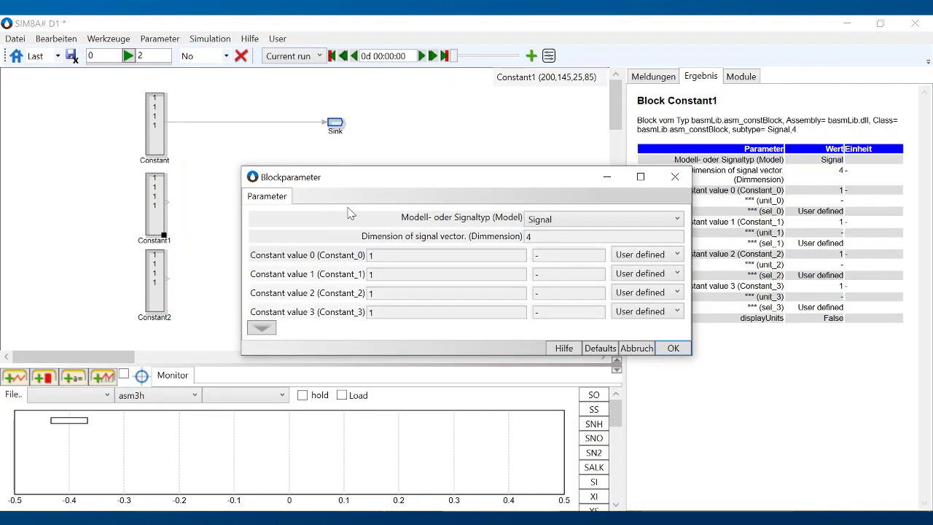
pyautogui.click(562, 222)
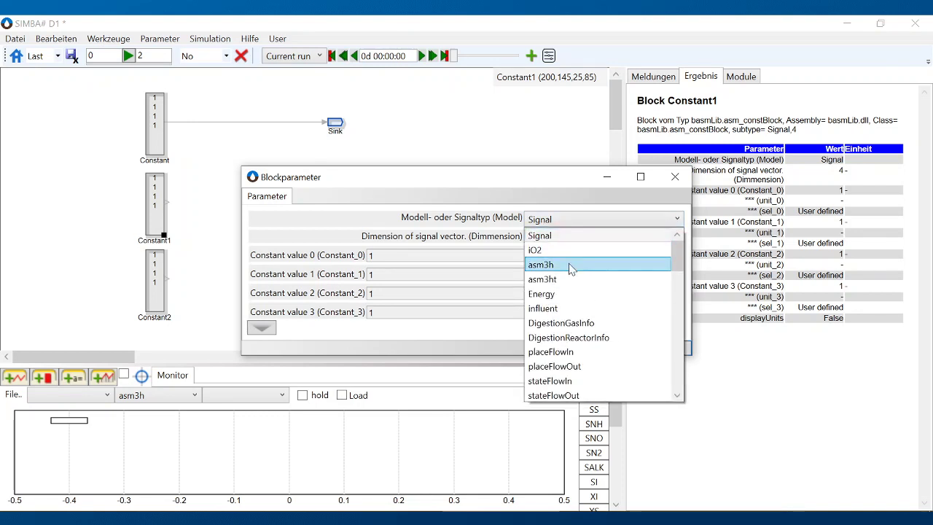
pyautogui.click(572, 309)
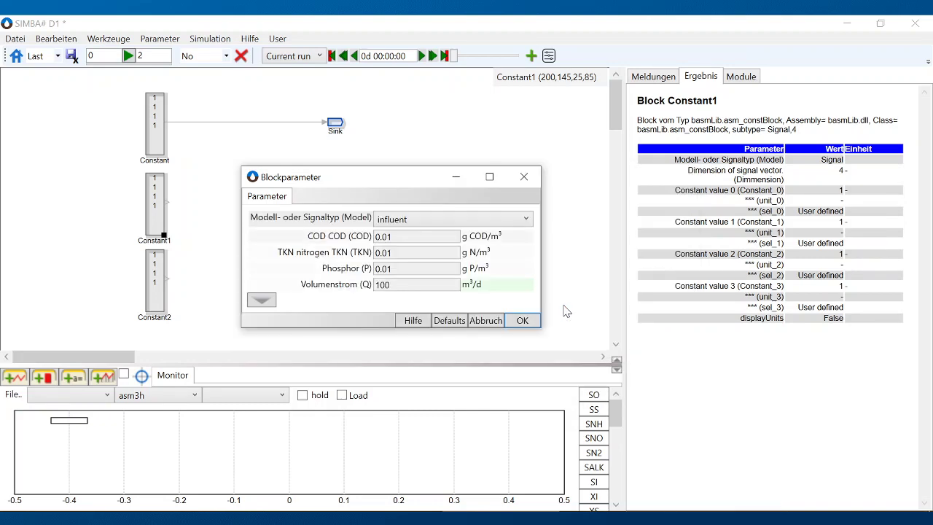
pyautogui.click(521, 320)
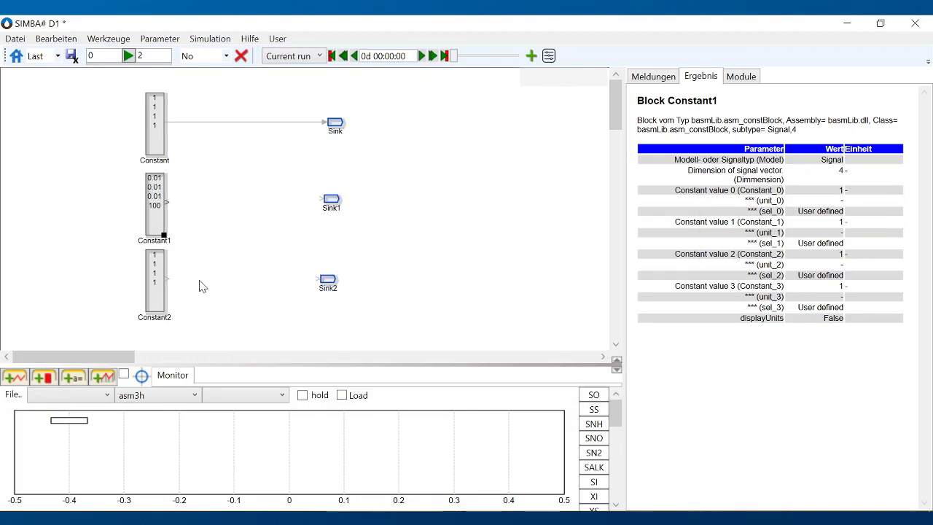
# Step: Set the model type of the lowest Constant block to asm3h, keeping the default component values
pyautogui.doubleClick(156, 283)
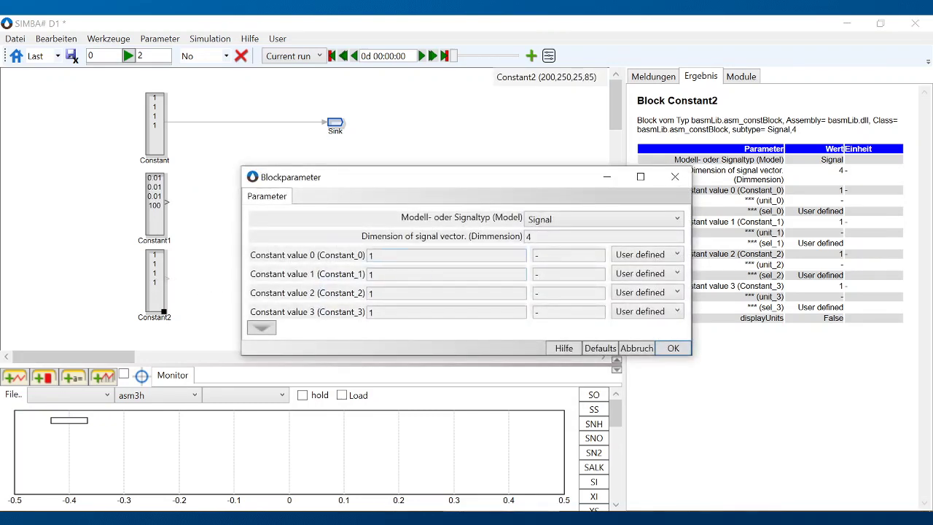
pyautogui.click(560, 219)
pyautogui.click(554, 263)
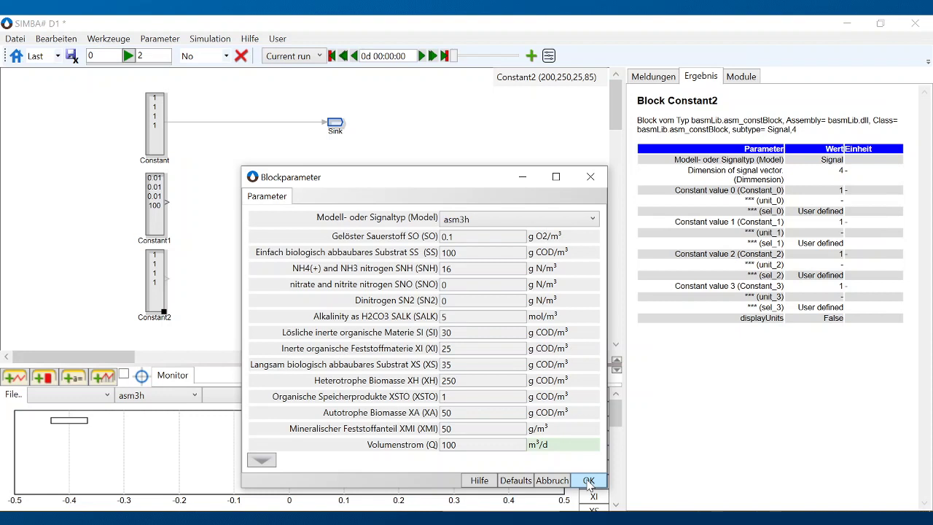
pyautogui.click(589, 481)
pyautogui.click(587, 482)
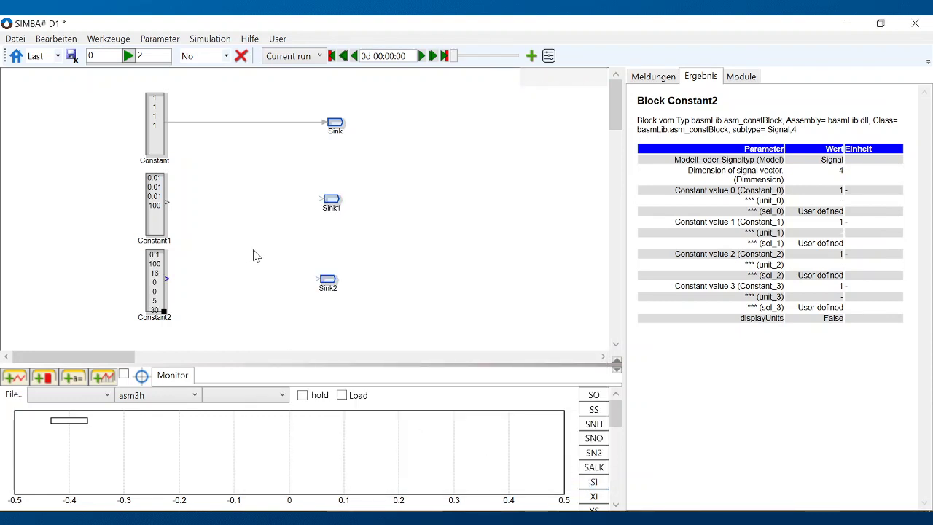
# Step: Set the model type of the middle sink to influent and connect the middle Constant block to it
pyautogui.doubleClick(331, 200)
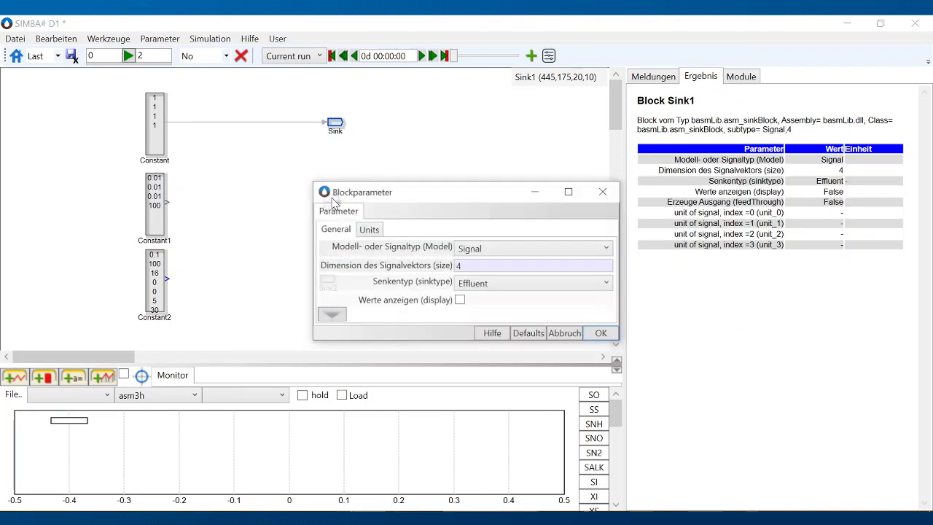
pyautogui.click(481, 249)
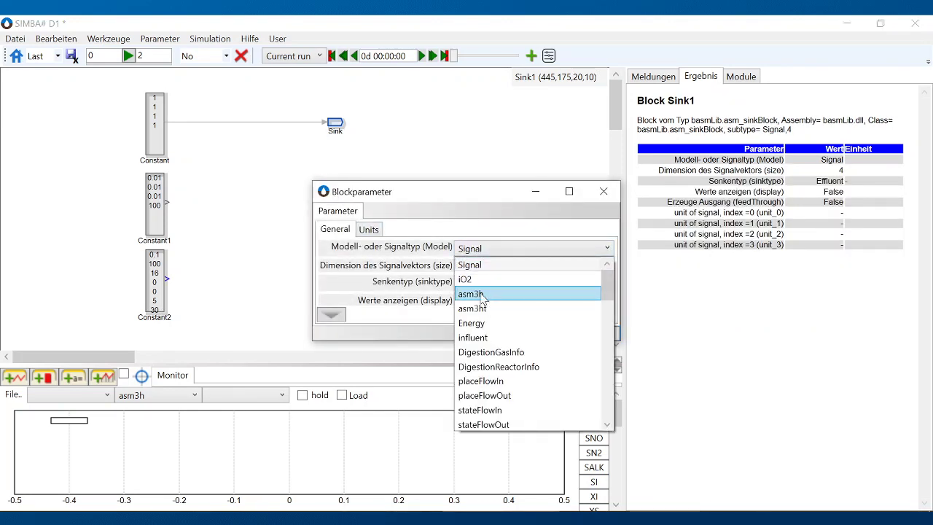
pyautogui.click(484, 339)
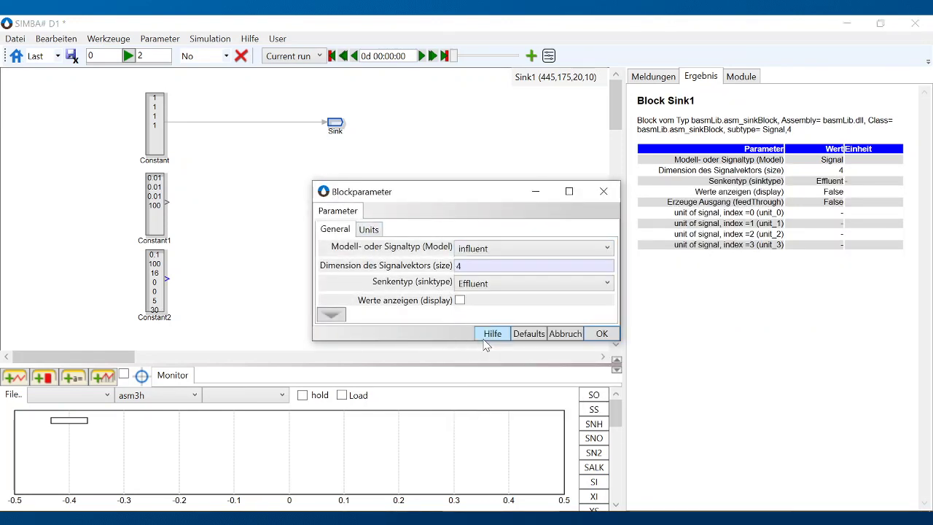
pyautogui.click(606, 334)
pyautogui.click(600, 321)
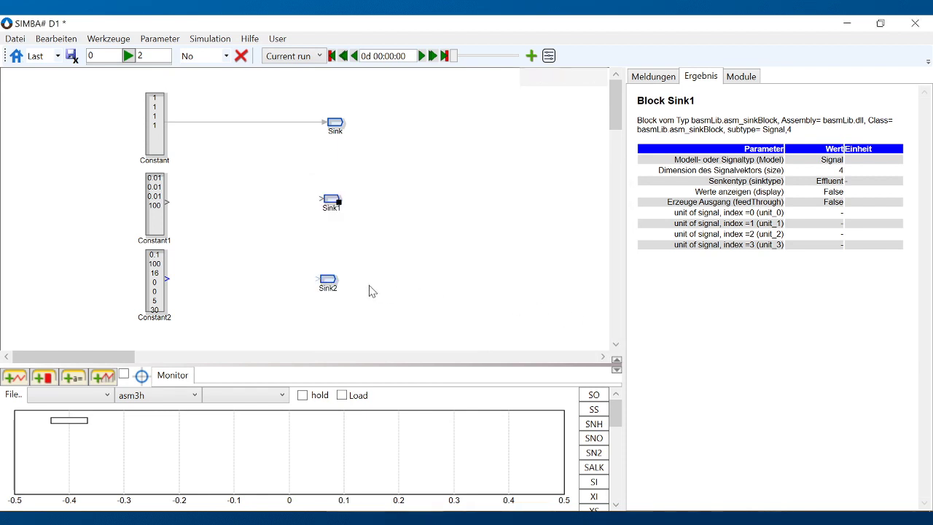
pyautogui.moveTo(168, 200); pyautogui.dragTo(321, 201)
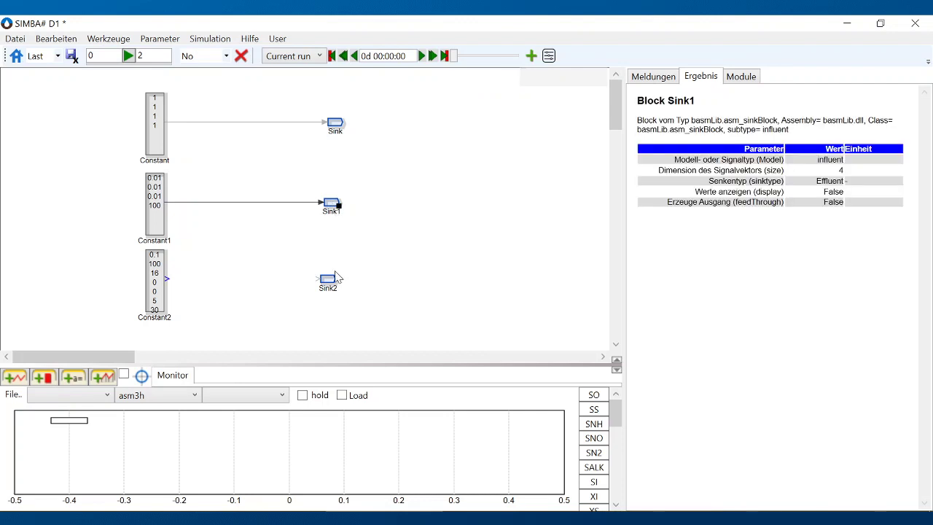
# Step: Set the lowest sink's model type to asm3h and connect the lowest Constant block to it, aligning the sink under the middle one
pyautogui.doubleClick(332, 206)
pyautogui.click(515, 255)
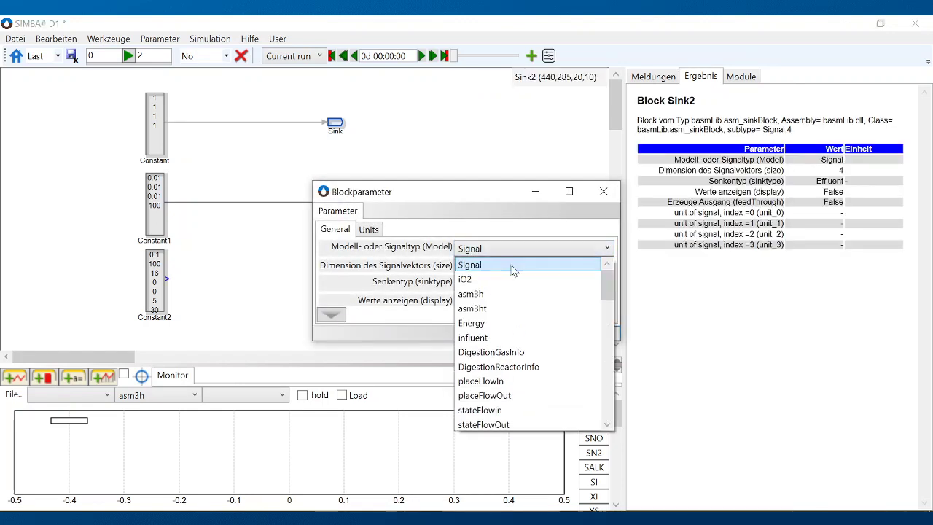
pyautogui.click(510, 292)
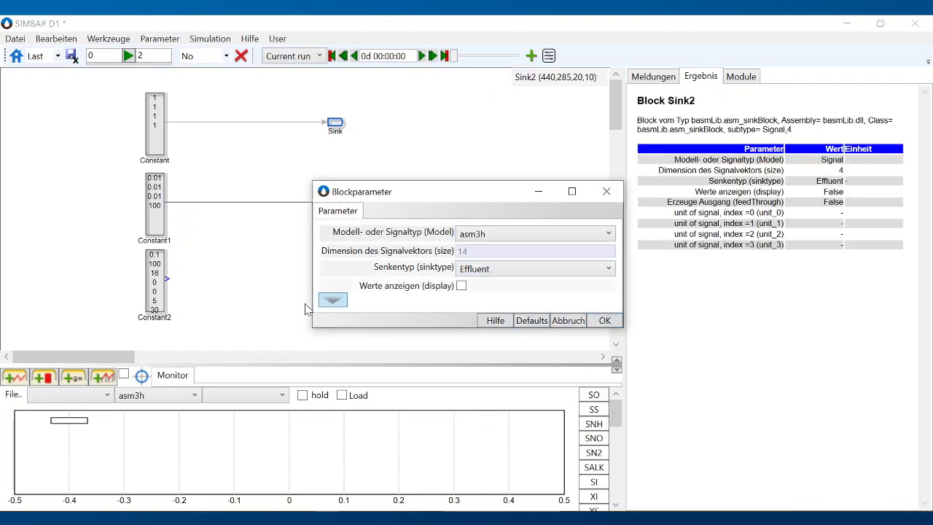
pyautogui.click(602, 333)
pyautogui.moveTo(170, 278); pyautogui.dragTo(321, 280)
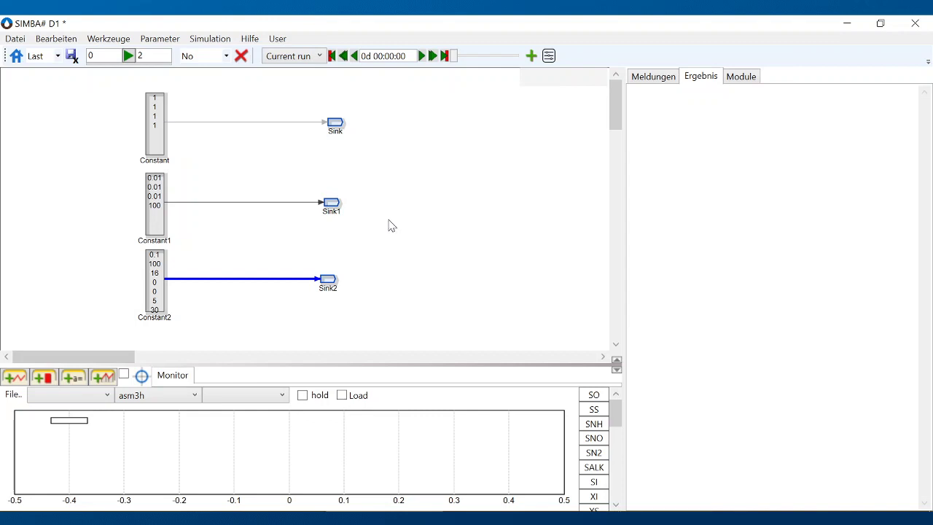
pyautogui.click(332, 279)
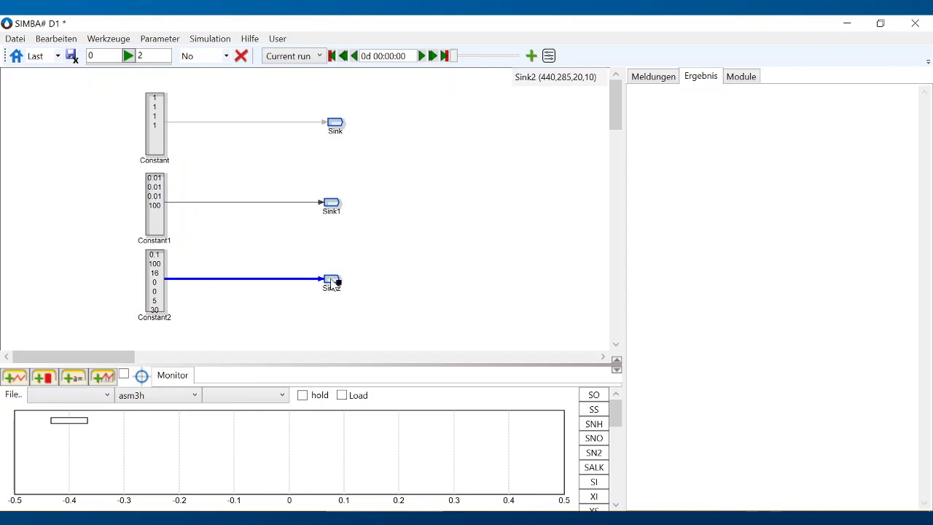
pyautogui.click(384, 251)
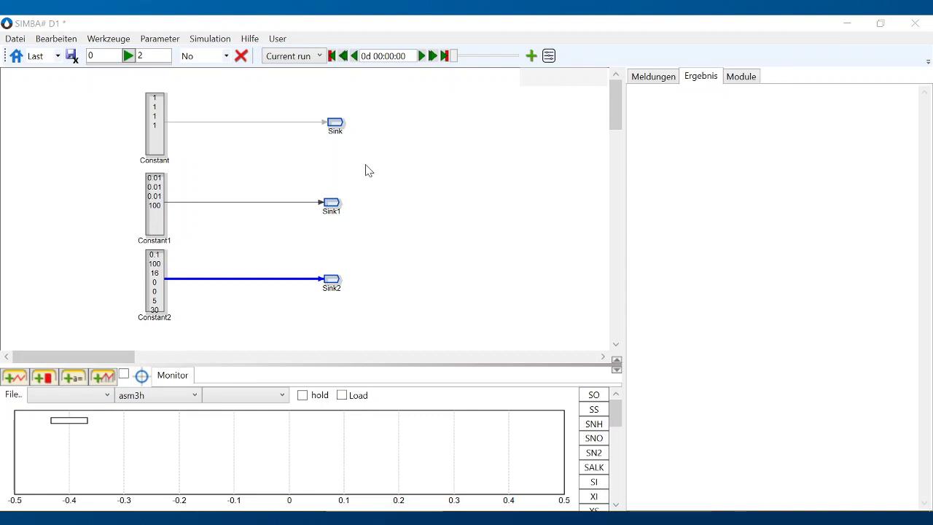
# Step: Open the recently used example project demo_control.simu in place of the current project
pyautogui.click(14, 39)
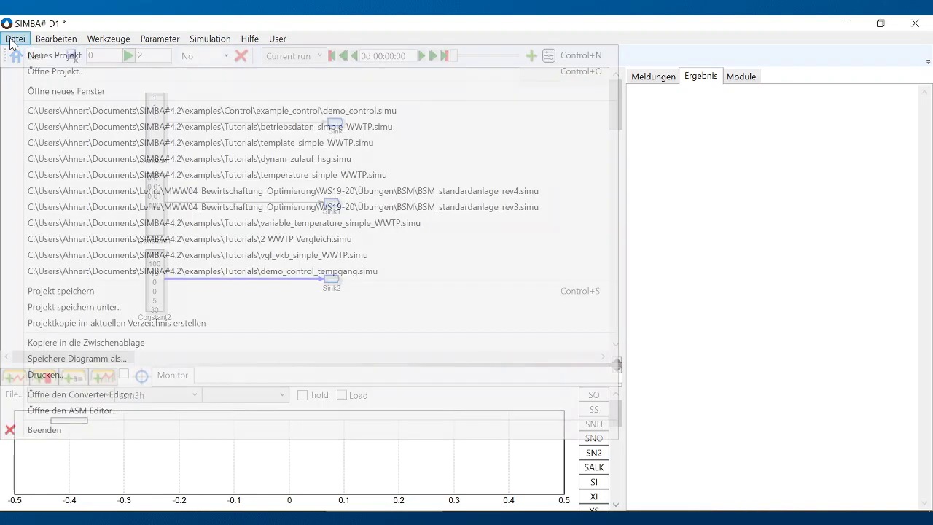
pyautogui.click(64, 111)
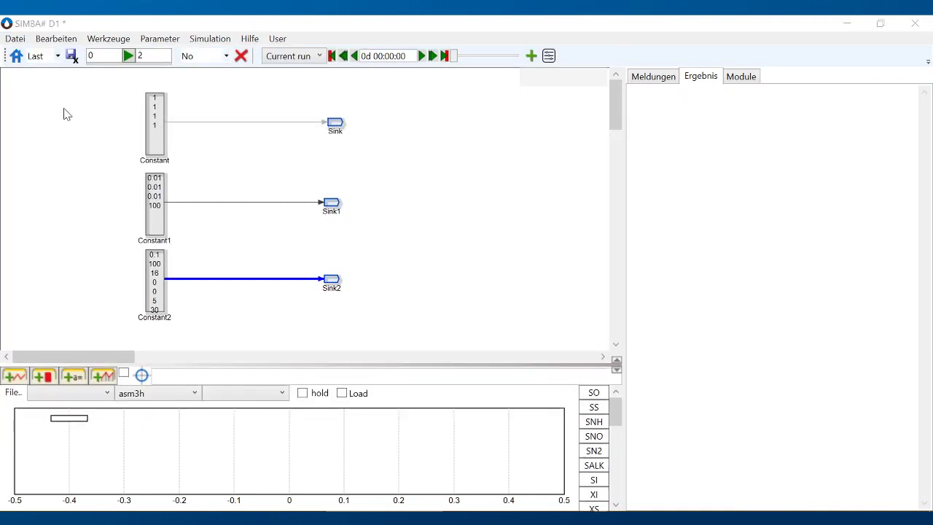
pyautogui.click(516, 325)
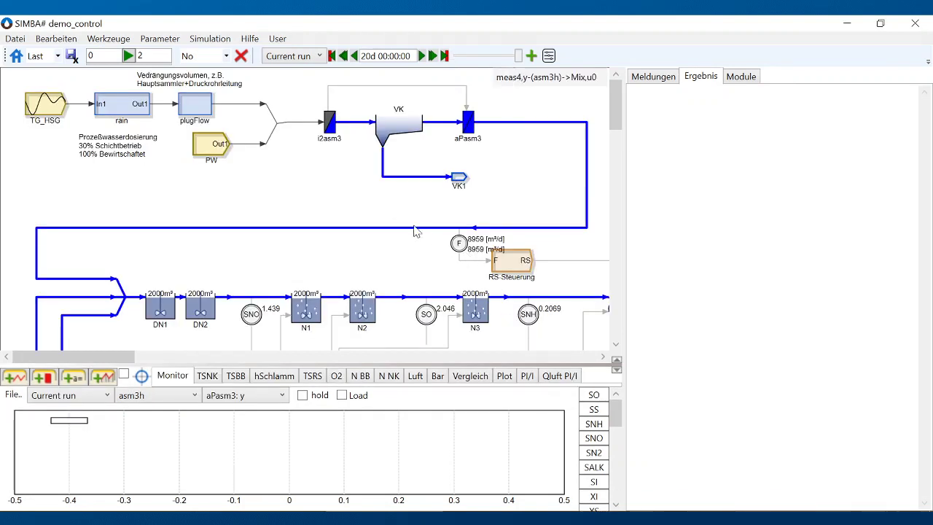
# Step: Inspect the results of the i2asm3 converter block, its incoming influent line and its outgoing asm3h line
pyautogui.click(304, 128)
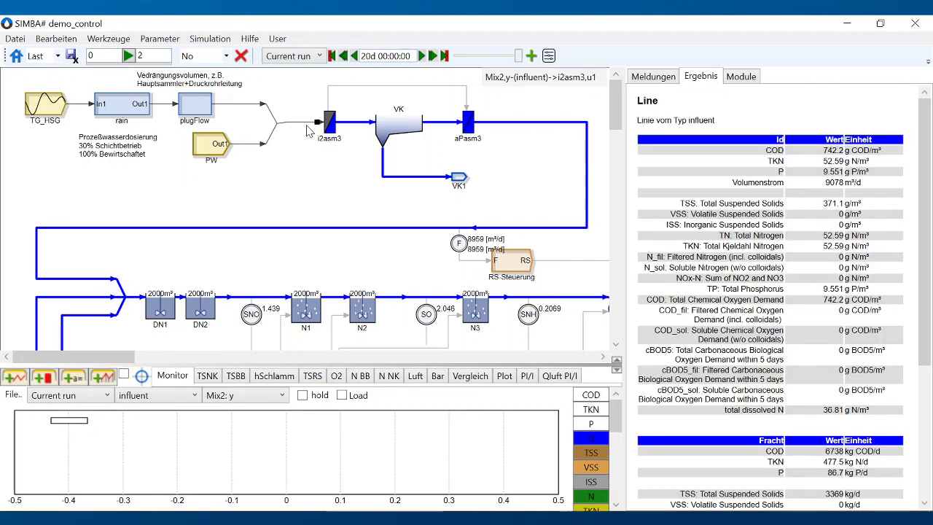
pyautogui.click(331, 126)
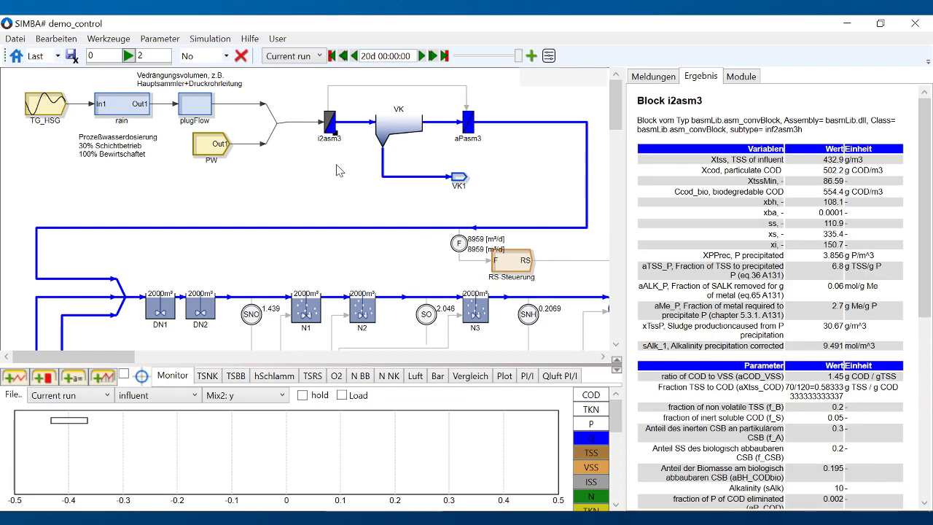
pyautogui.click(354, 122)
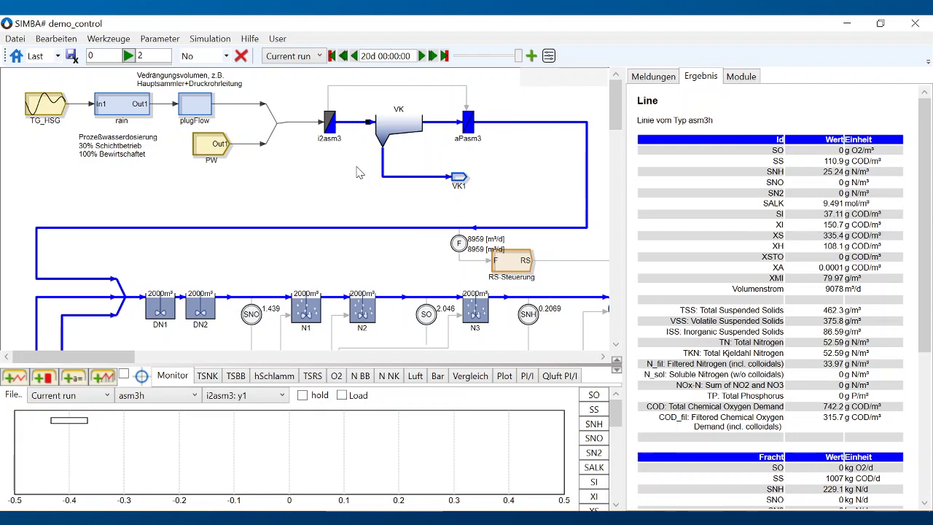
pyautogui.click(342, 163)
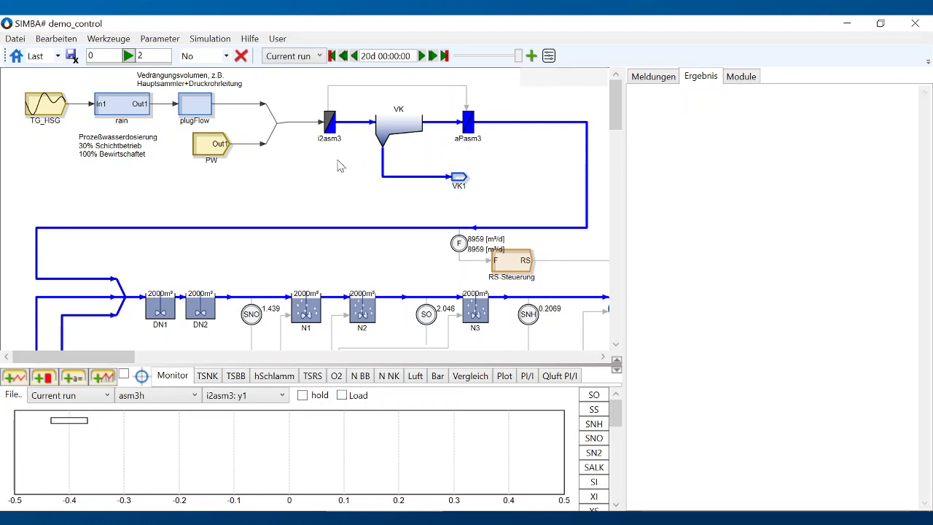
pyautogui.click(330, 122)
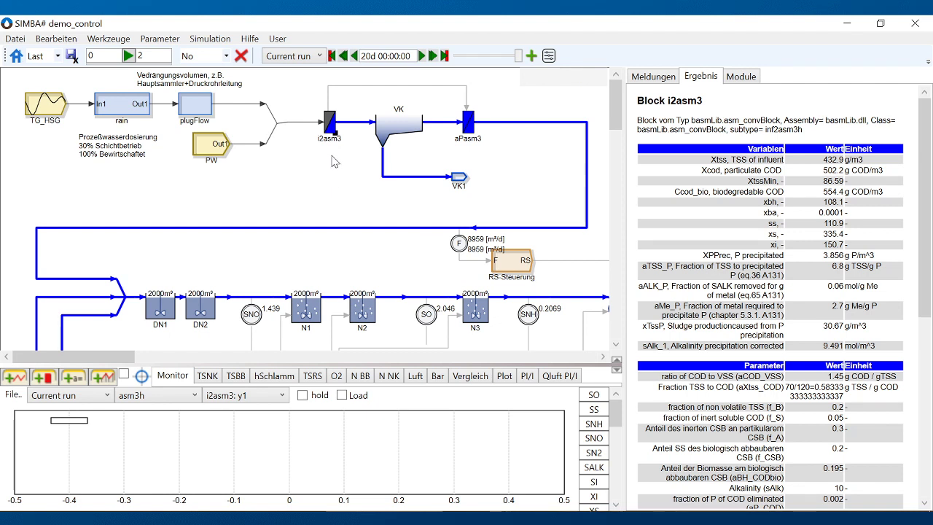
pyautogui.click(330, 156)
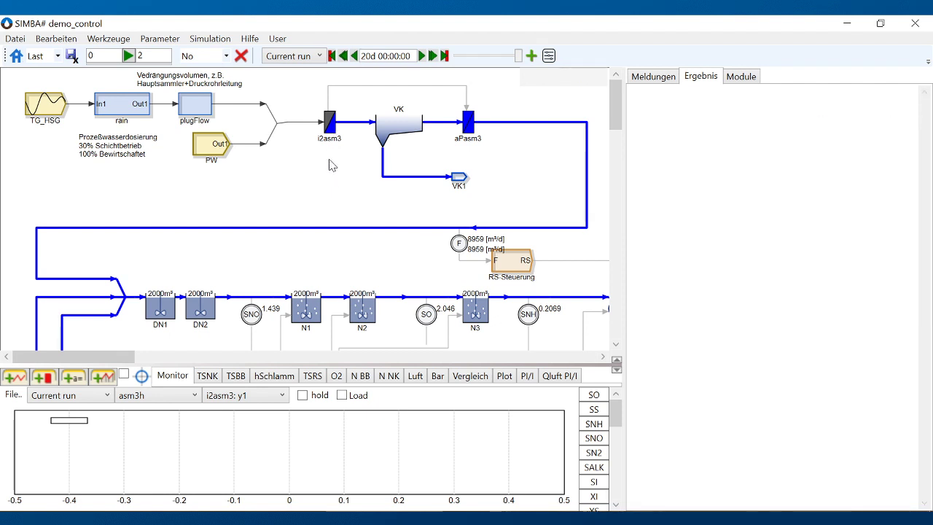